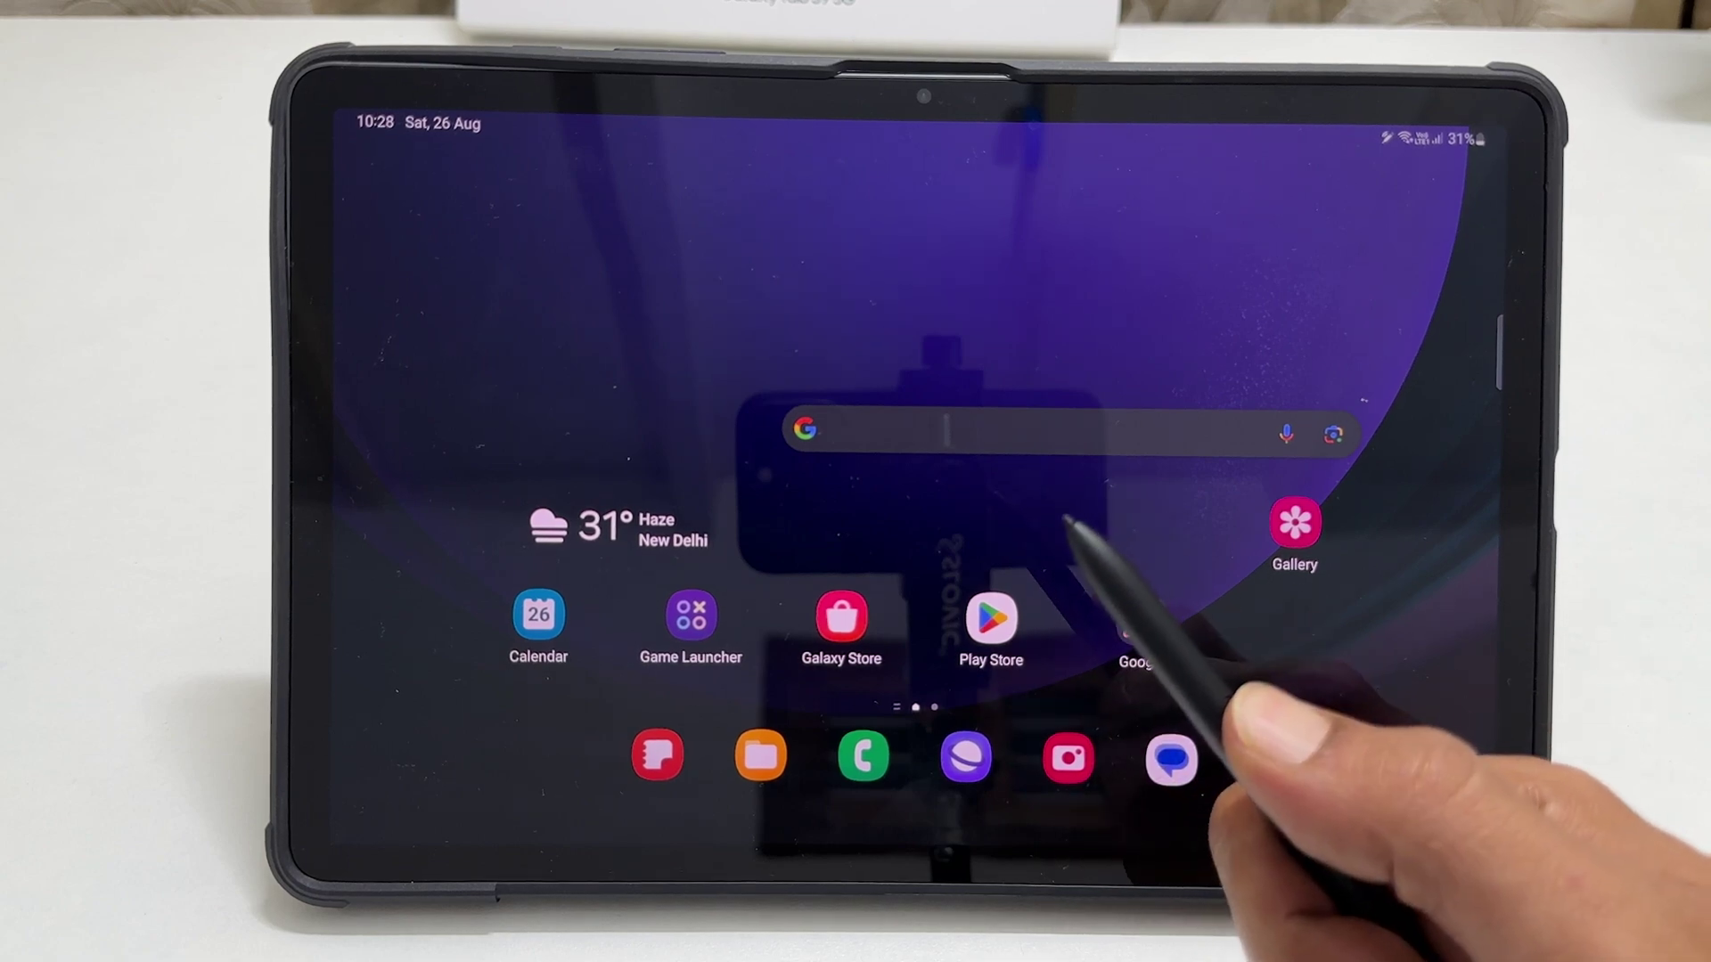
# Open the app drawer and switch the camera to face the Galaxy Tab S9 5G box
pyautogui.moveTo(1089, 575); pyautogui.dragTo(1061, 525)
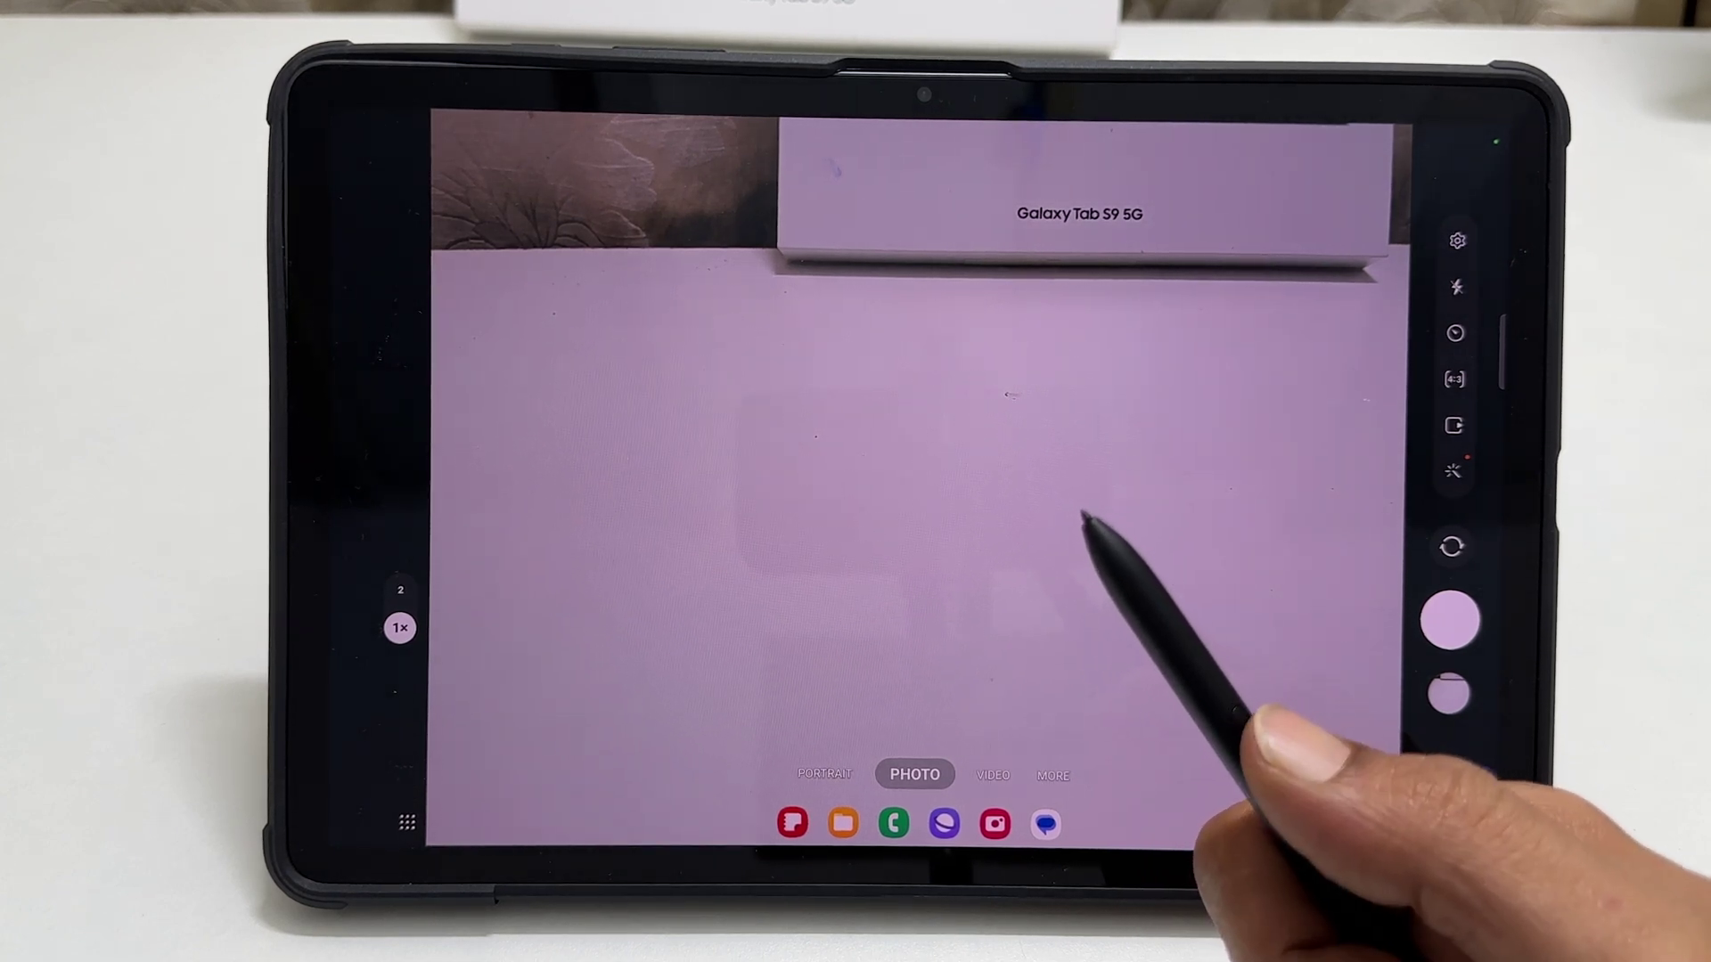
pyautogui.click(1063, 535)
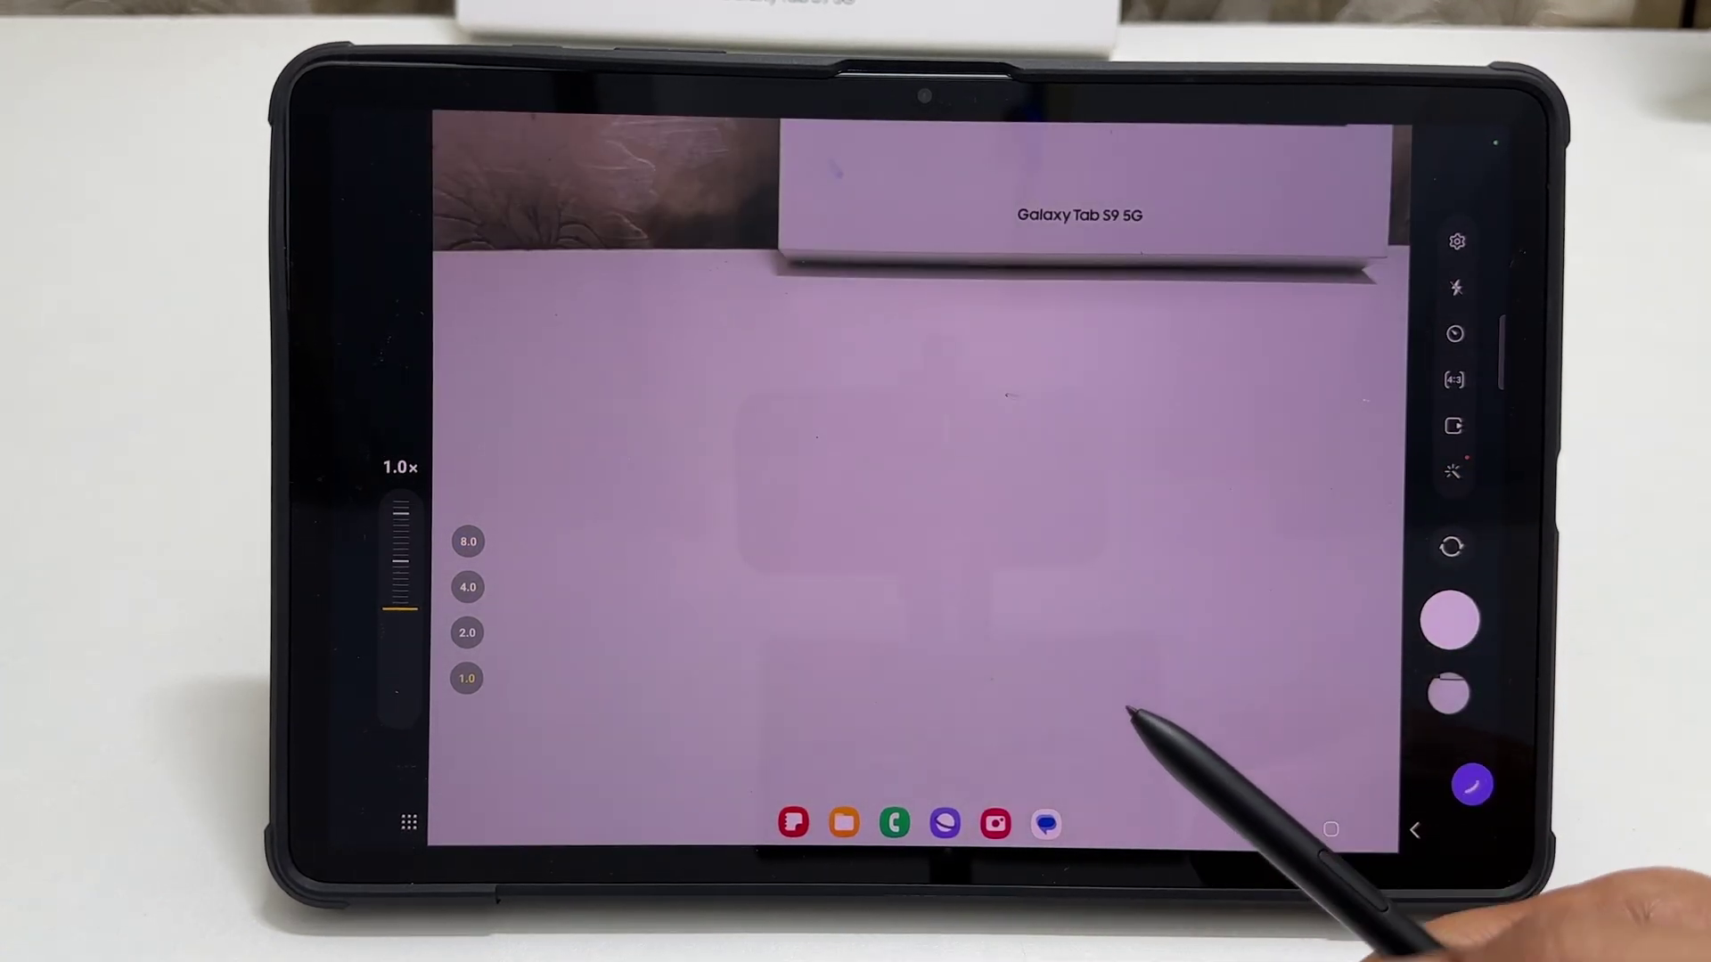
pyautogui.click(917, 752)
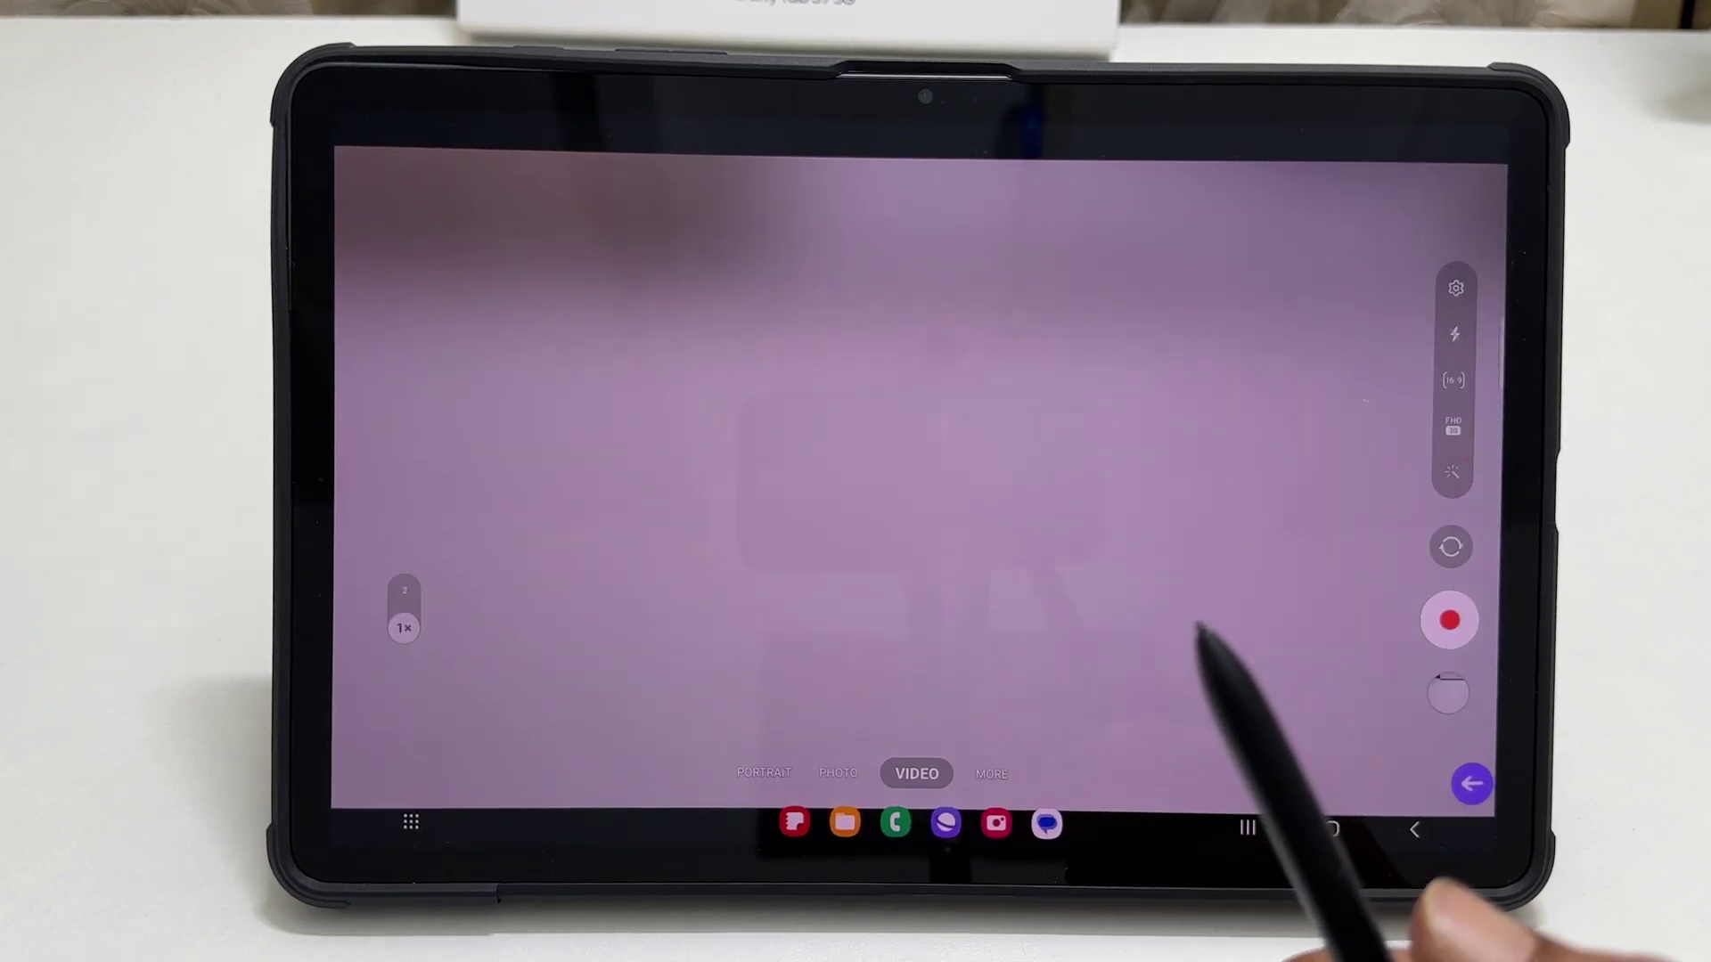
pyautogui.moveTo(1317, 569)
pyautogui.mouseDown()
pyautogui.moveTo(1109, 688)
pyautogui.moveTo(1336, 575)
pyautogui.mouseUp()
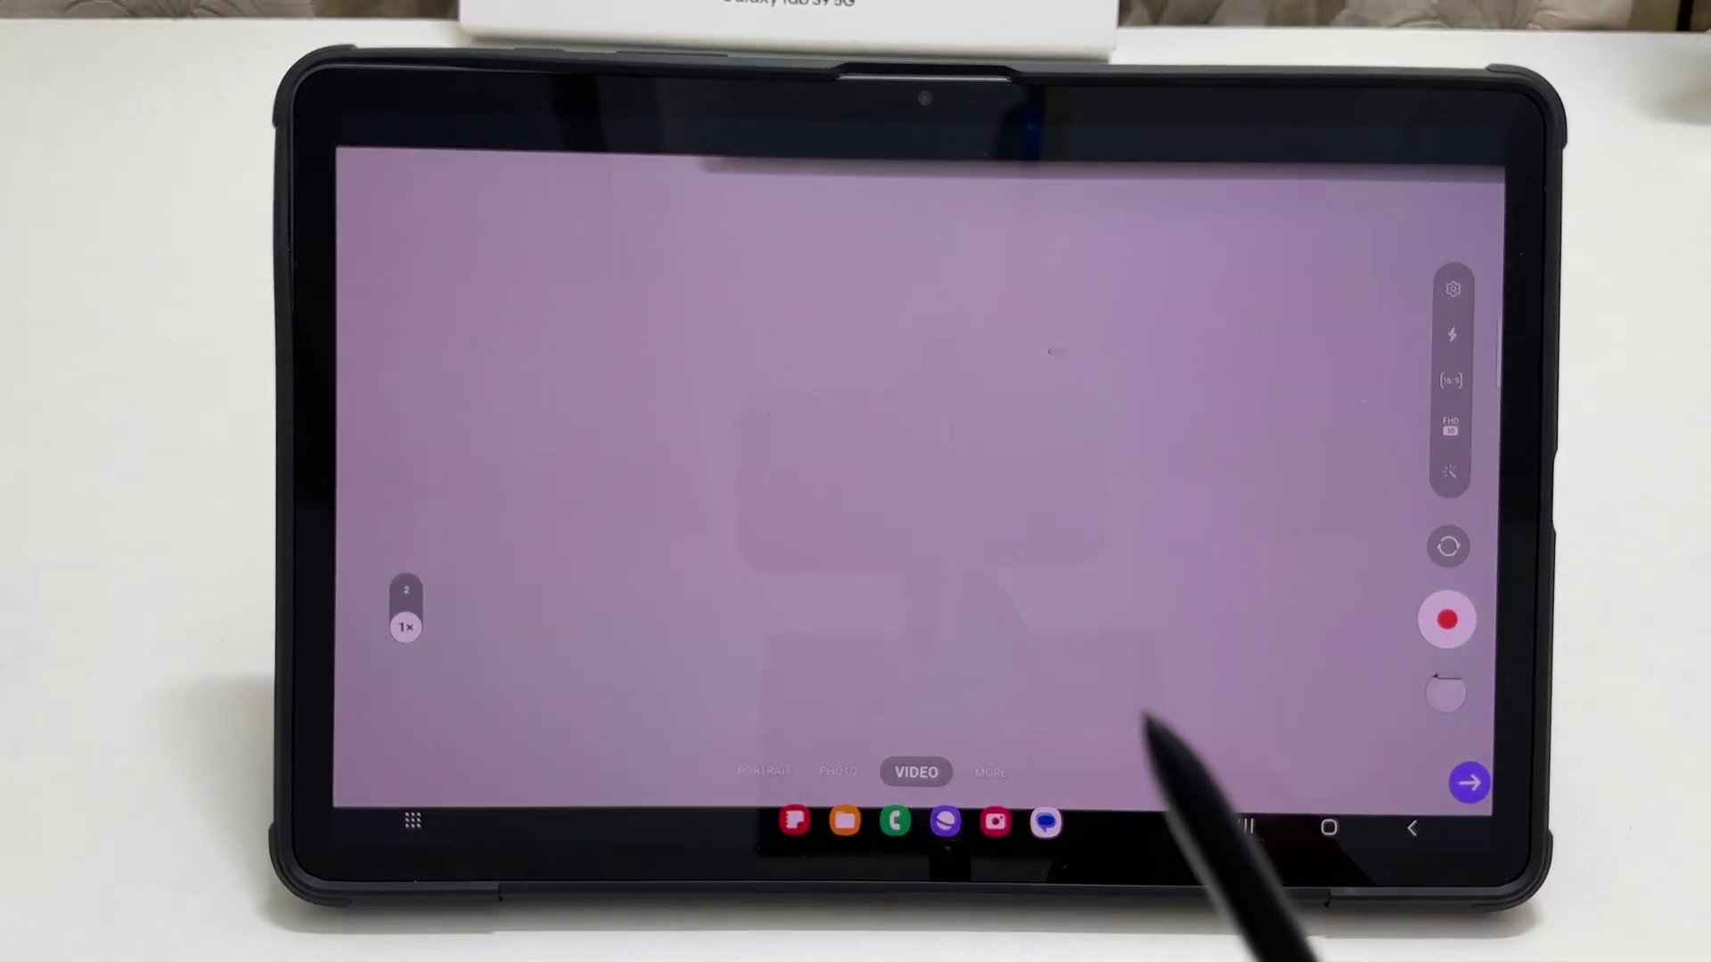
pyautogui.moveTo(1140, 708); pyautogui.dragTo(1338, 669)
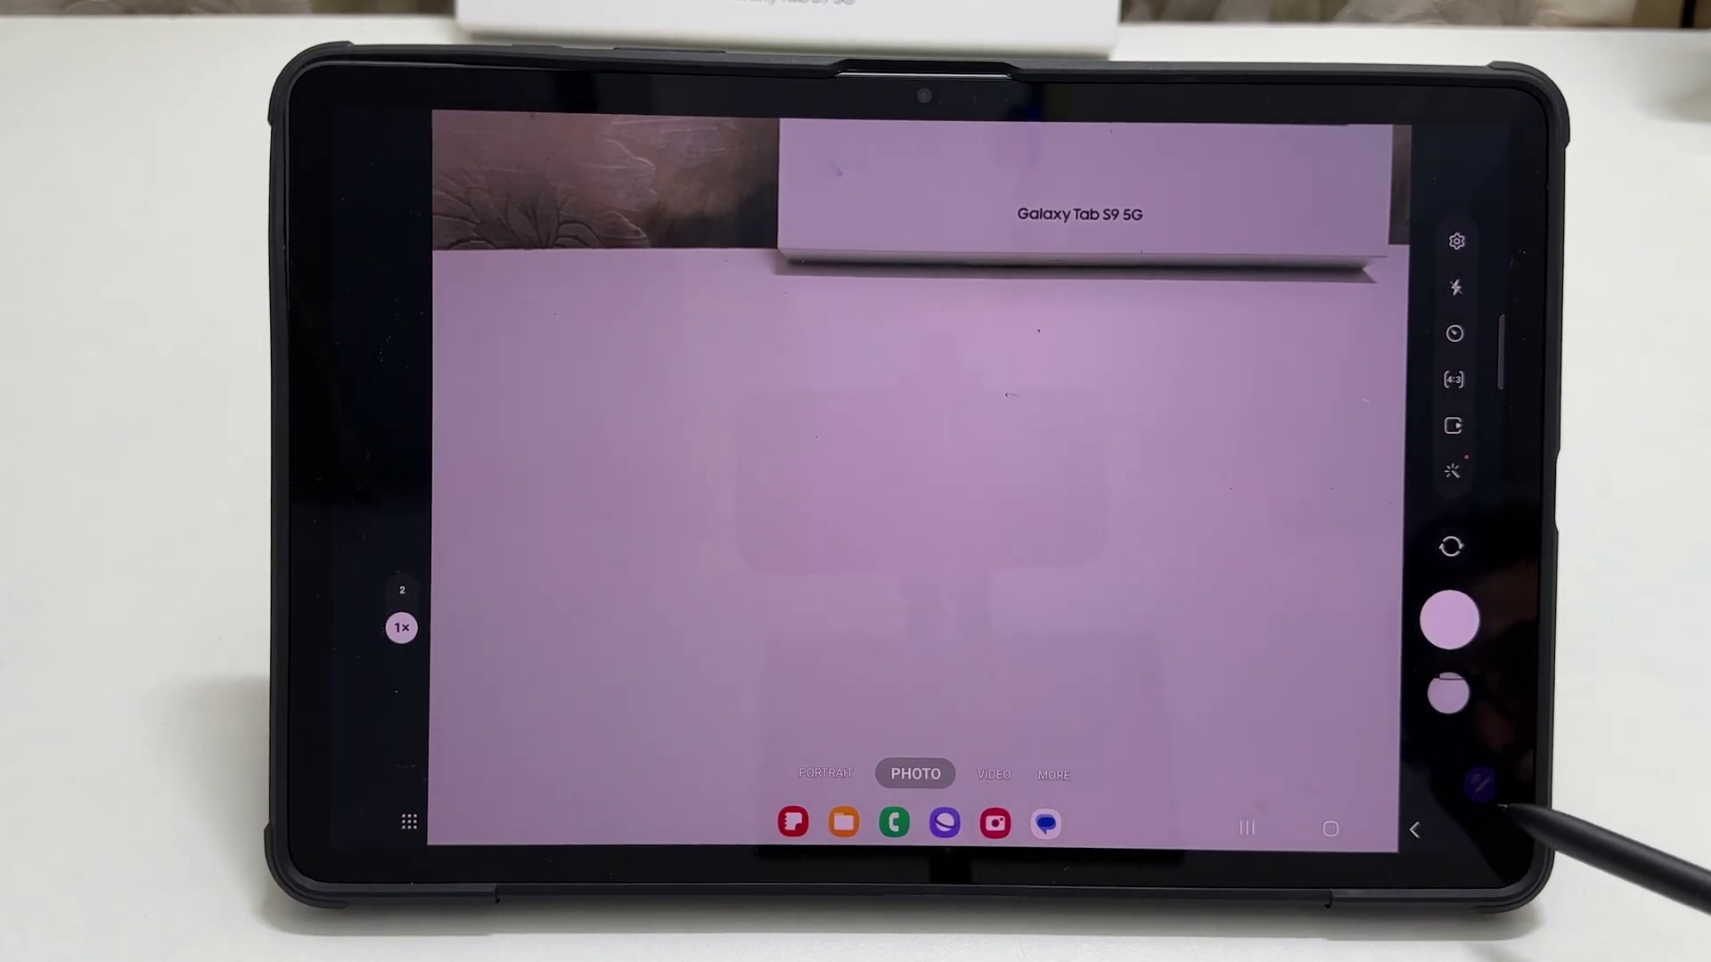
# Show Camera's Air actions panel and open its Learn how guide
pyautogui.click(1470, 783)
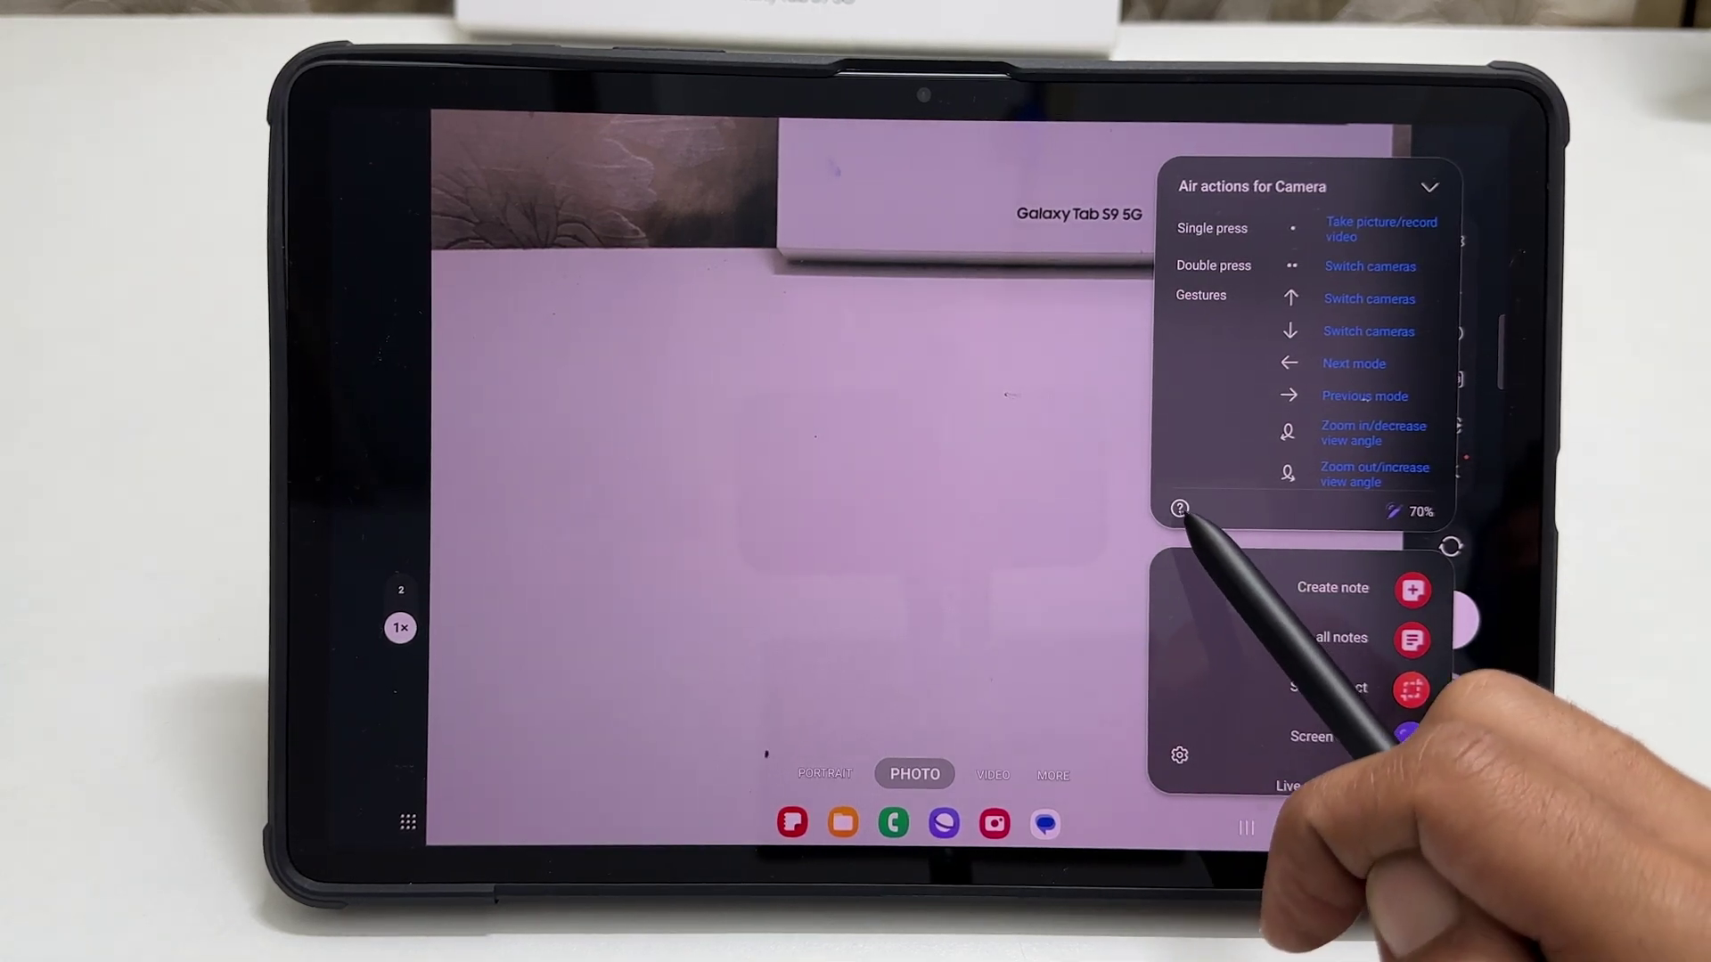
pyautogui.click(1181, 509)
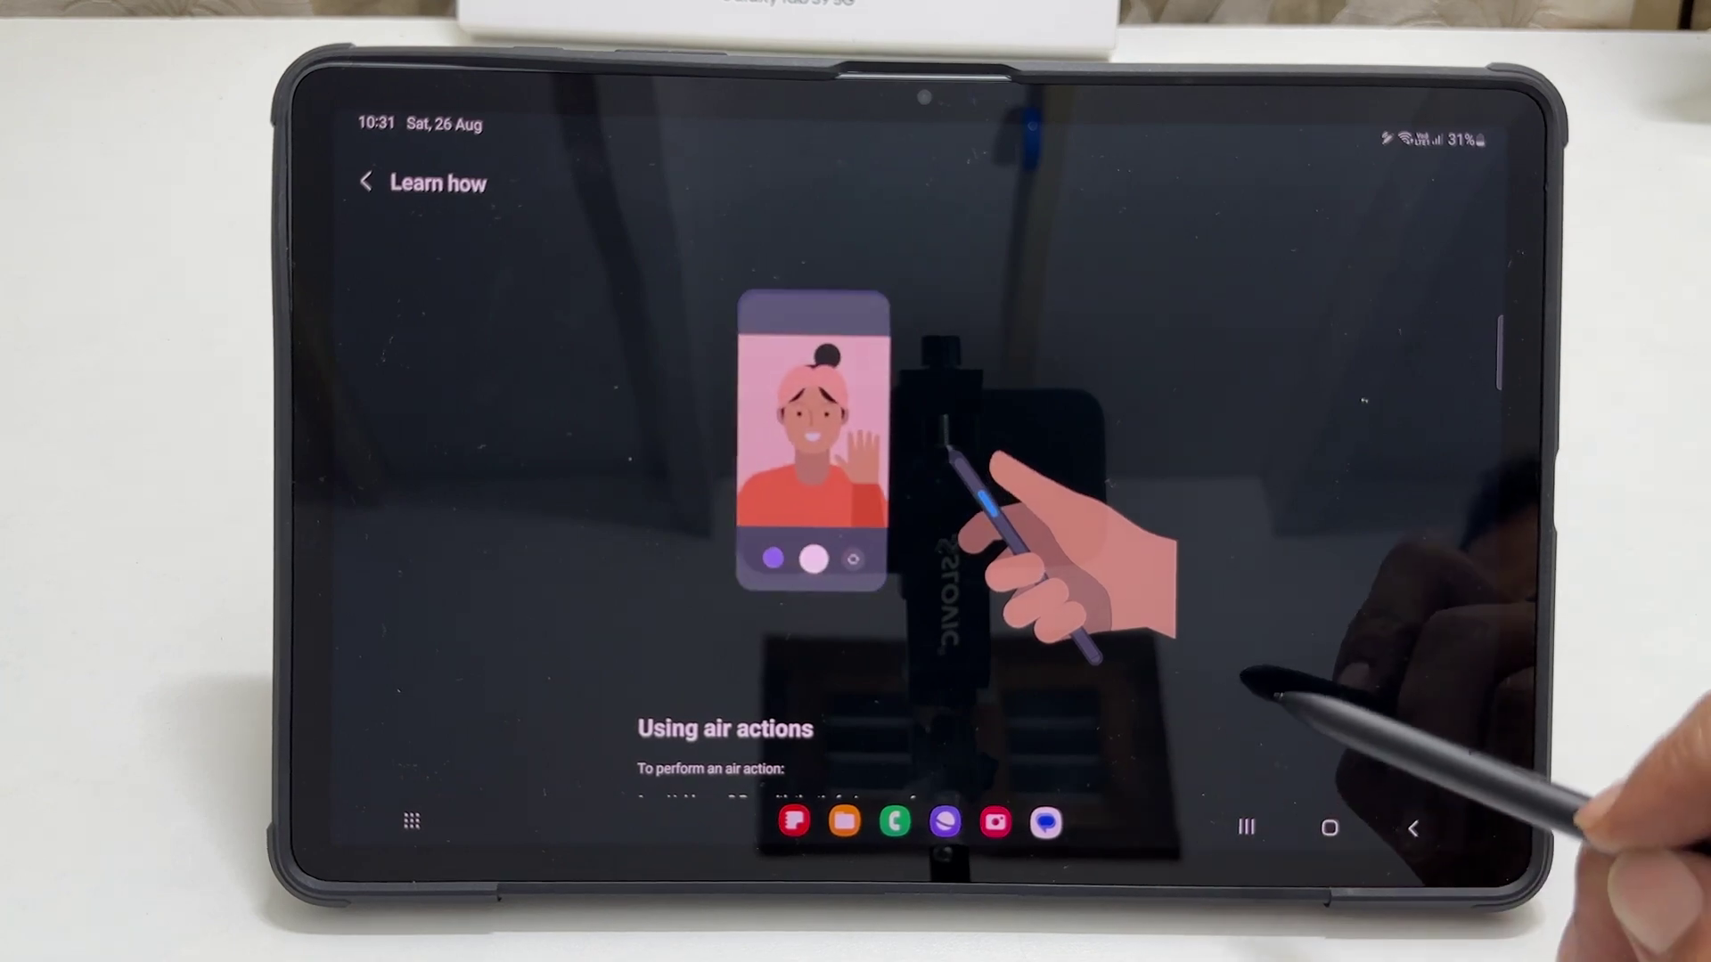
# Try the Up-action practice, then return to Camera and open S Pen settings
pyautogui.click(918, 763)
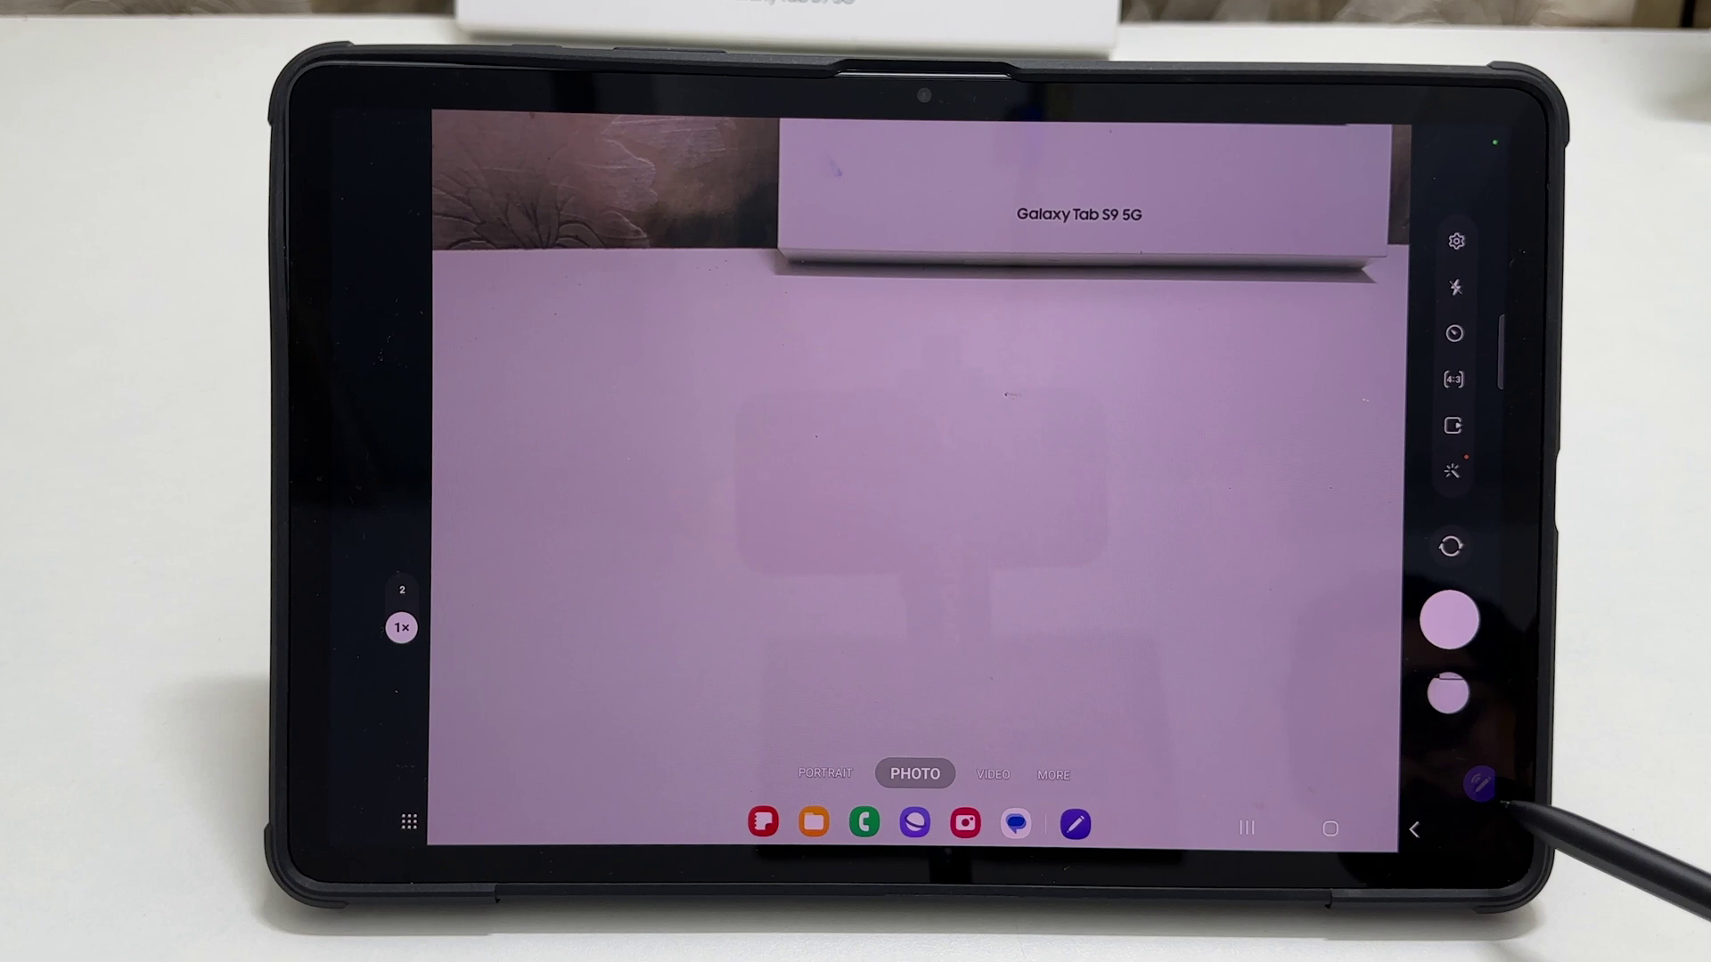
pyautogui.click(1472, 785)
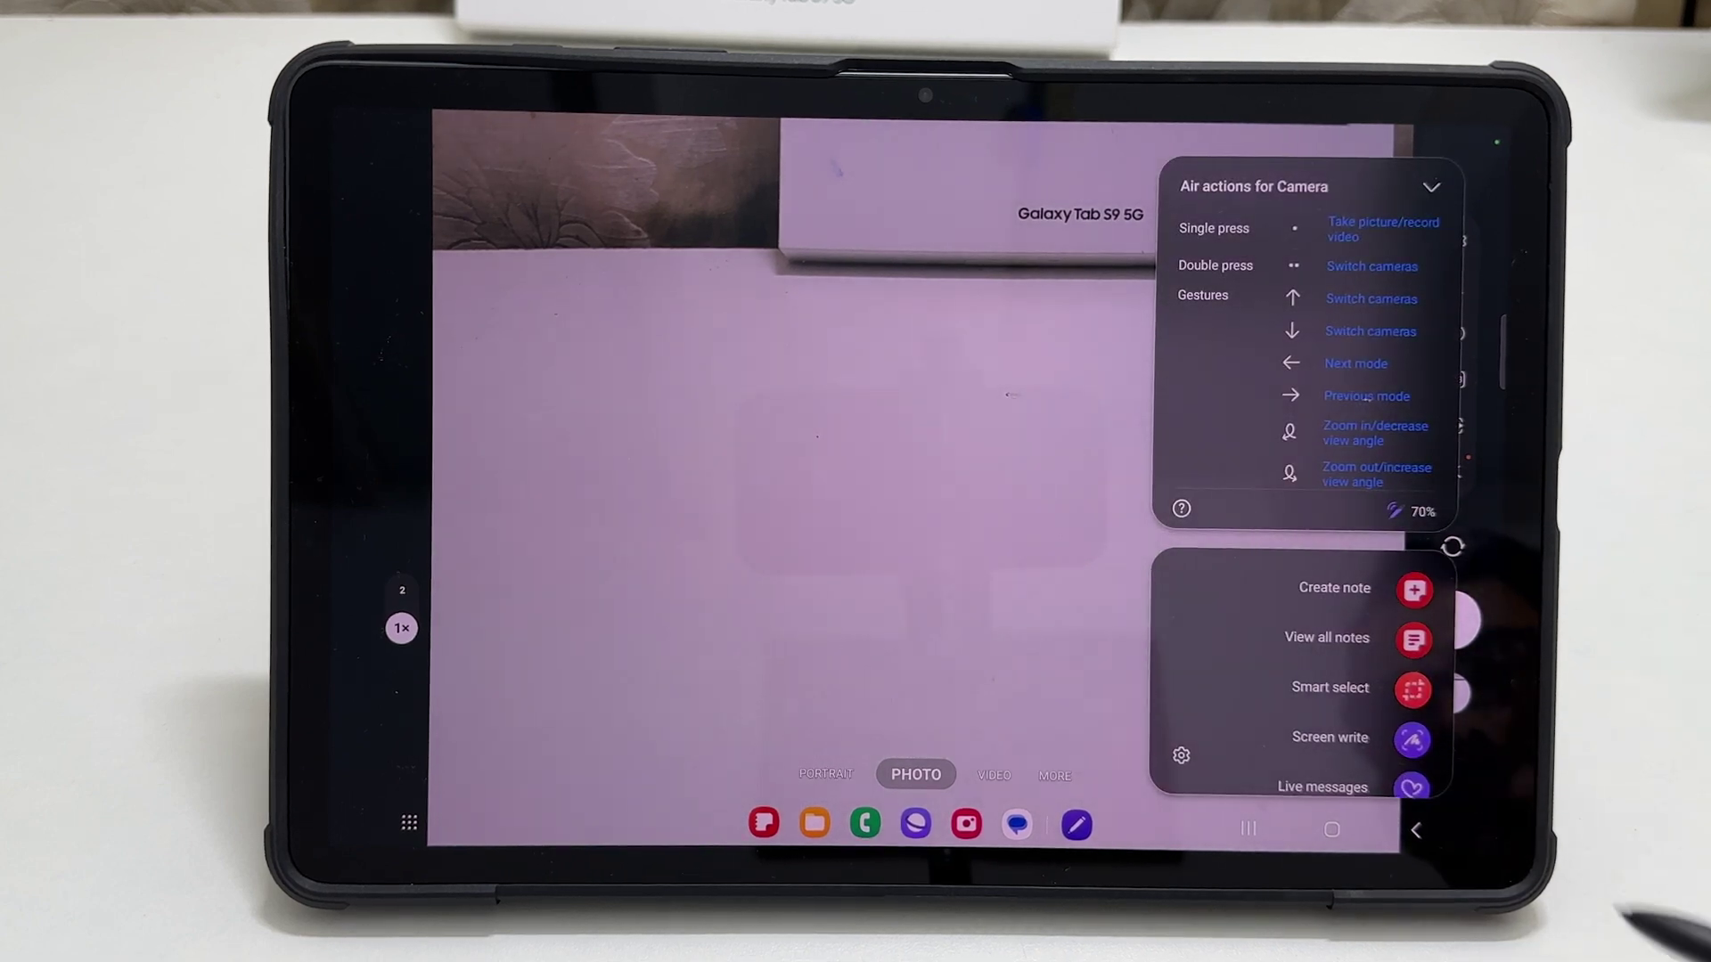
pyautogui.click(1180, 755)
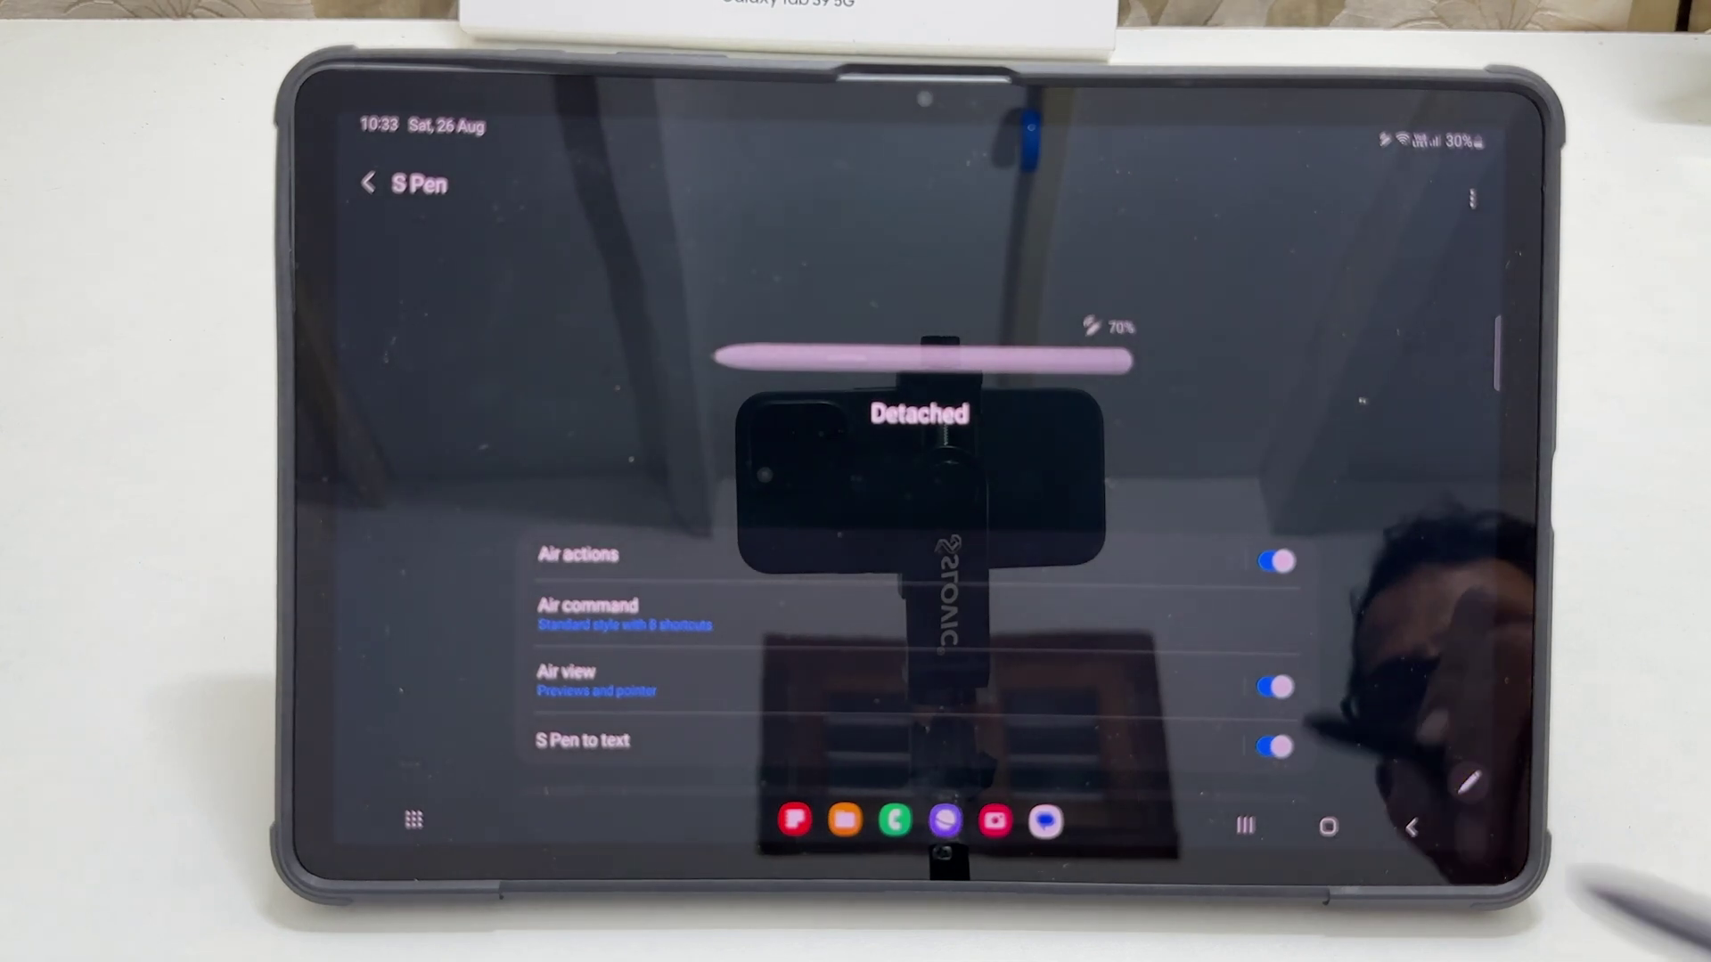
# Open Air actions and scroll down to the Camera and Media general app actions
pyautogui.click(1181, 557)
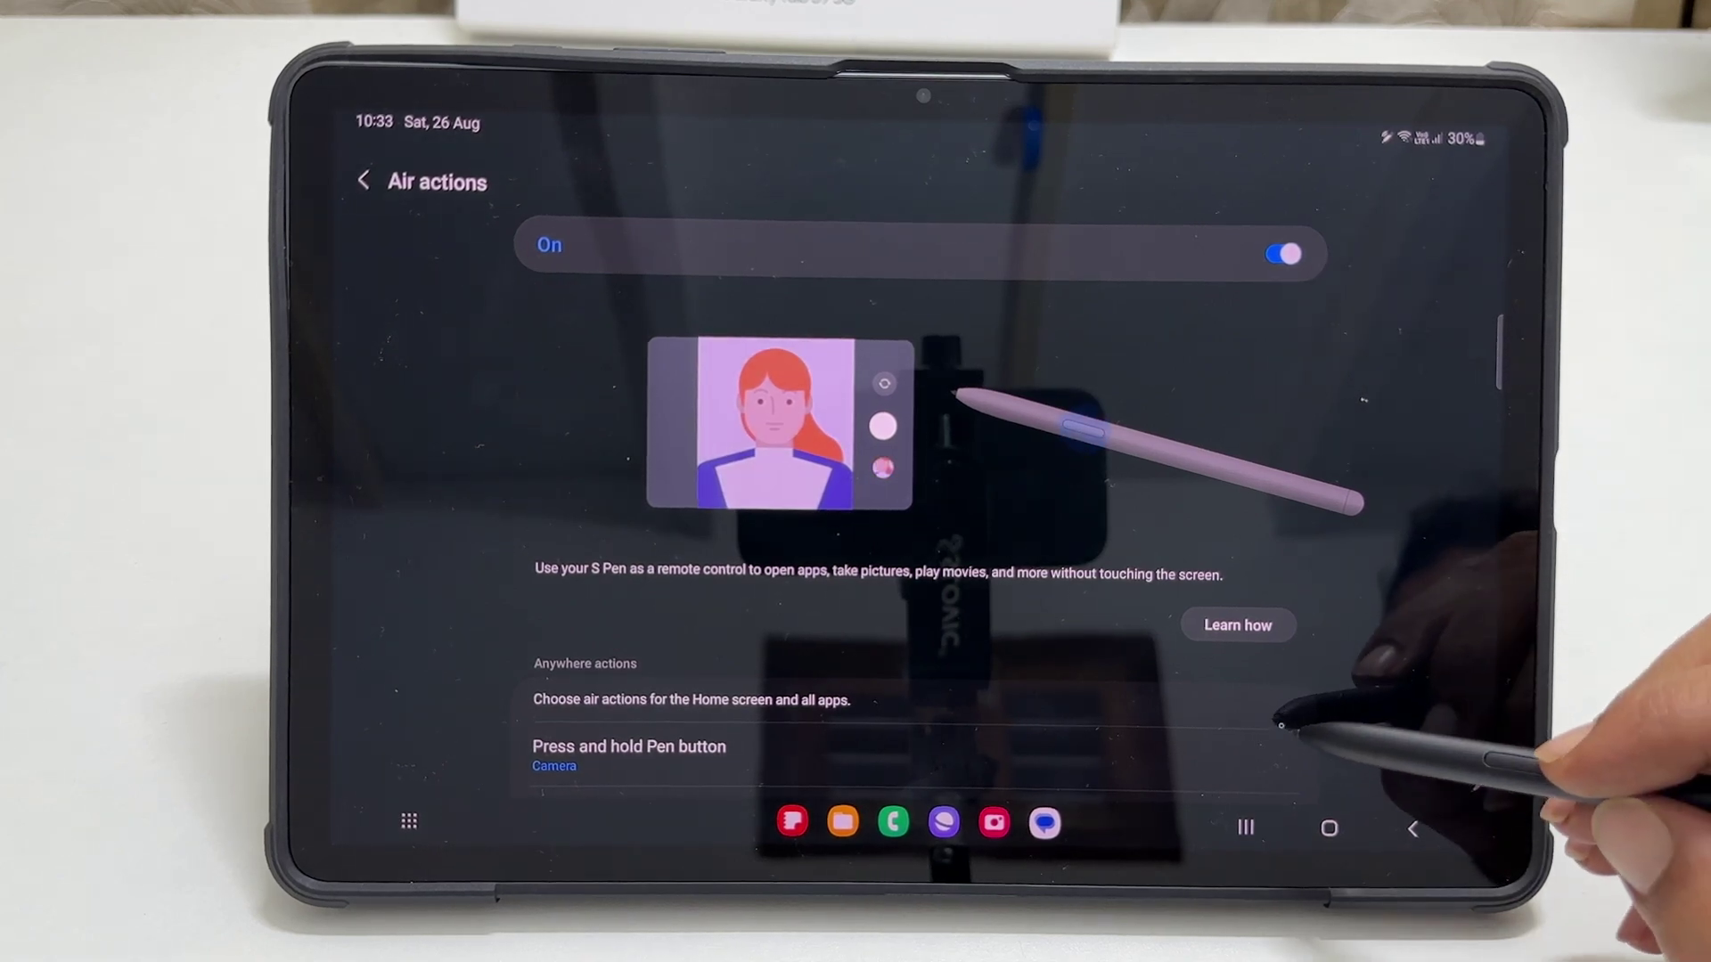
pyautogui.moveTo(1277, 751); pyautogui.dragTo(1319, 548)
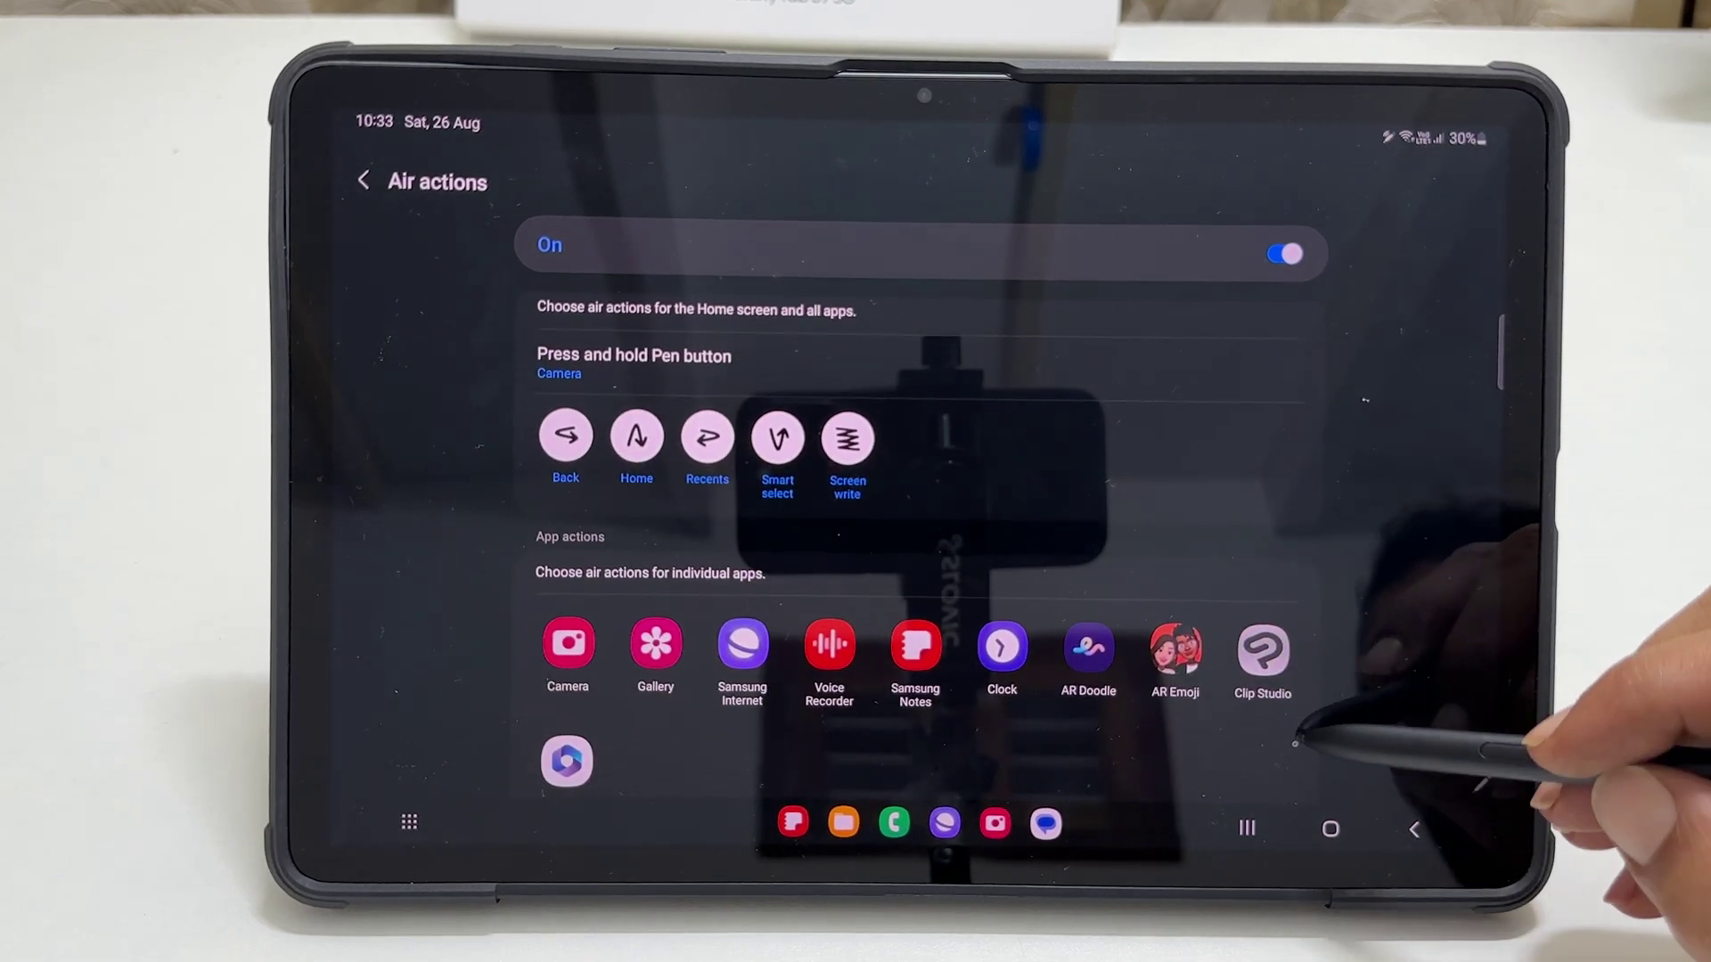
pyautogui.moveTo(1318, 725); pyautogui.dragTo(1421, 611)
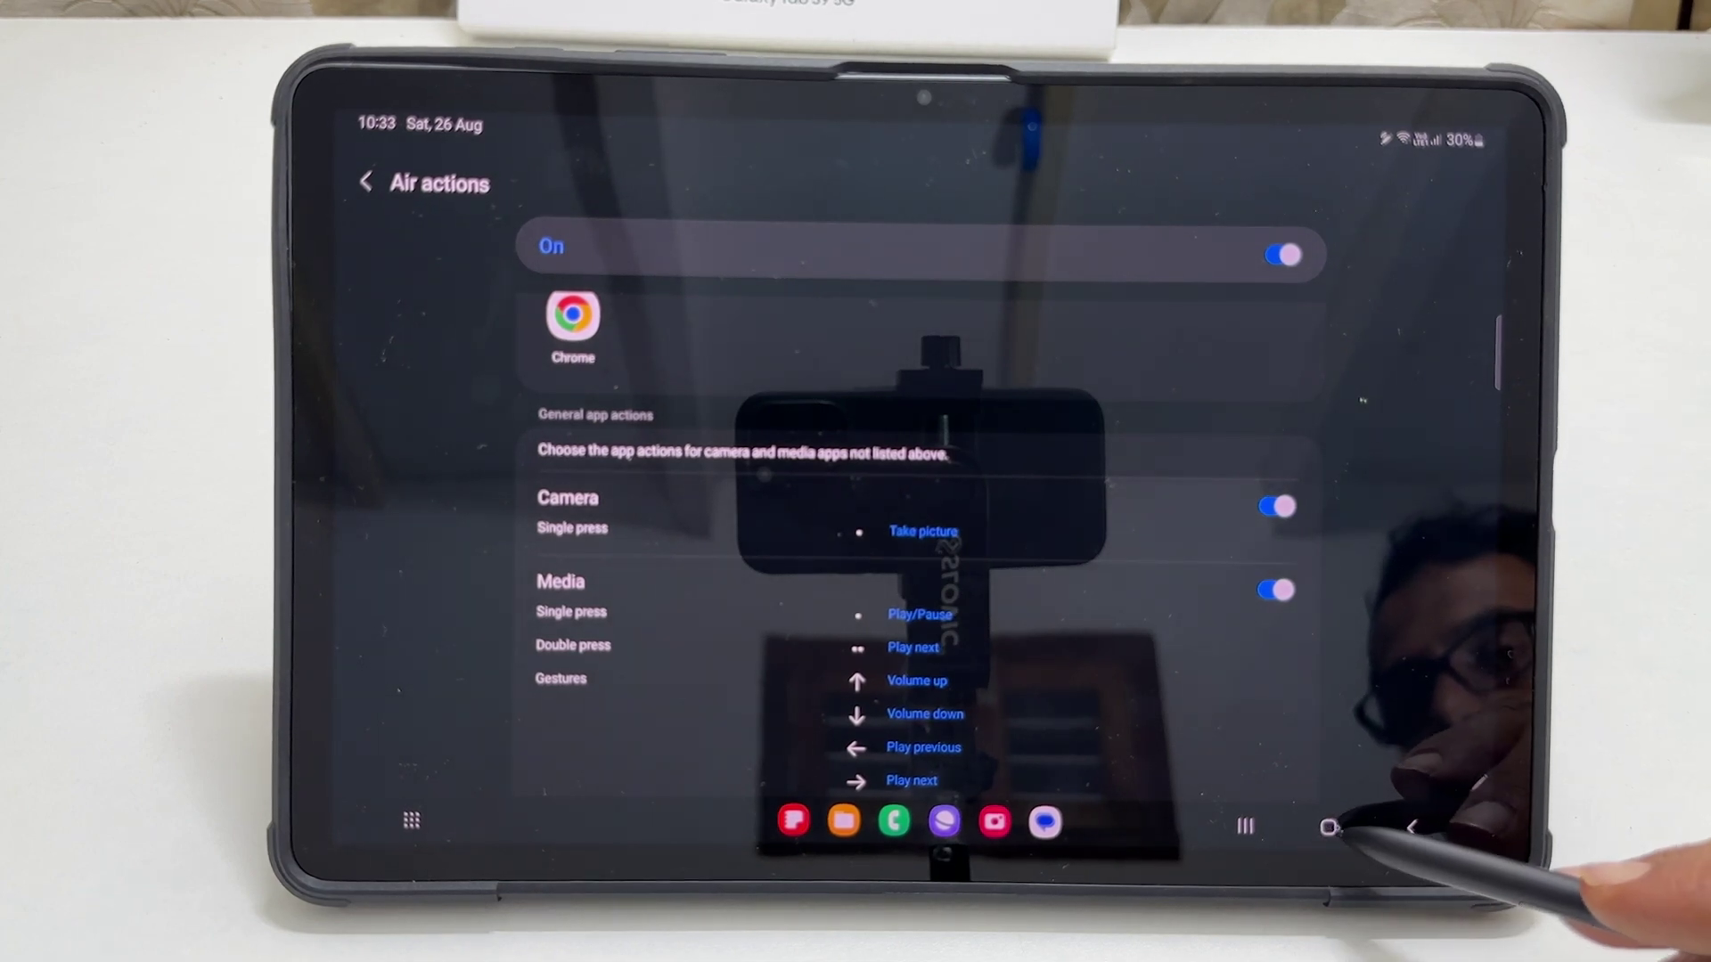
# Go to the tablet home screen with its weather widget and app icons
pyautogui.click(1331, 826)
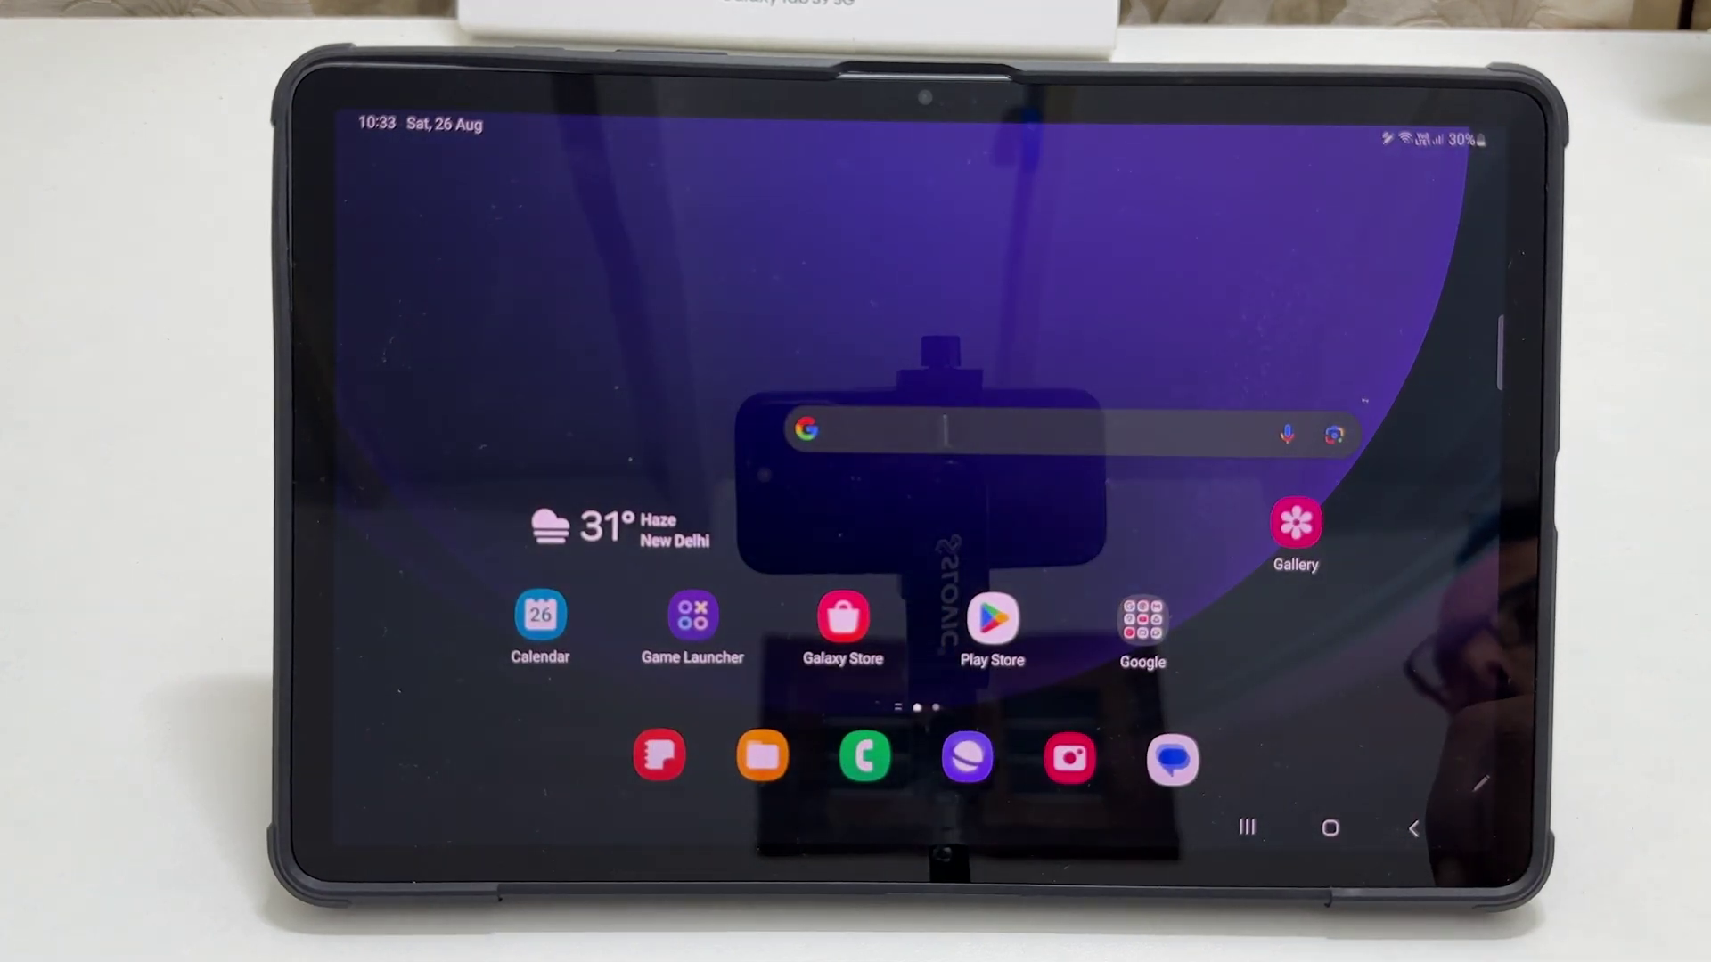